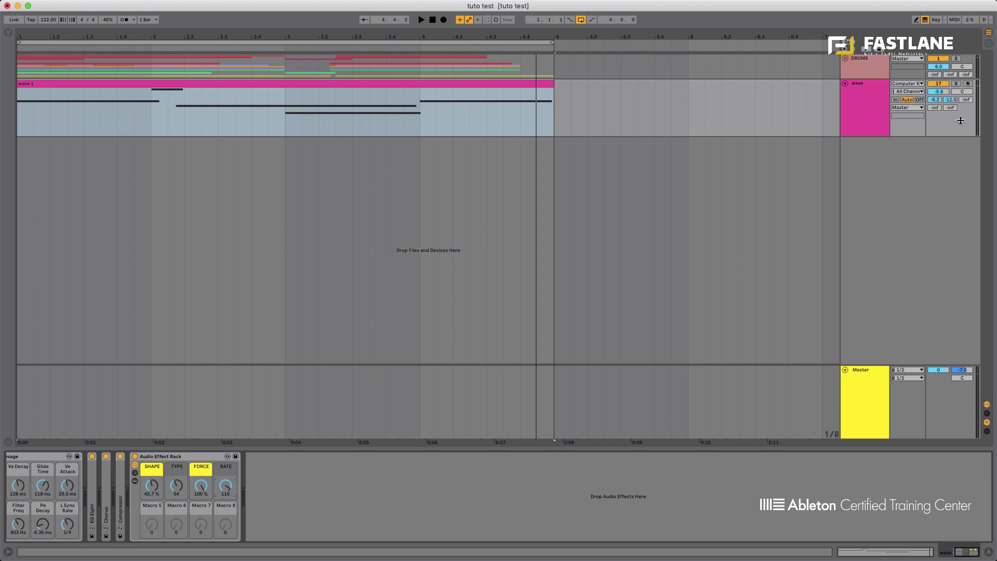
Step: Start playback, drop the RATE macro to 48, and switch the Audio Effect Rack off to compare
key(space)
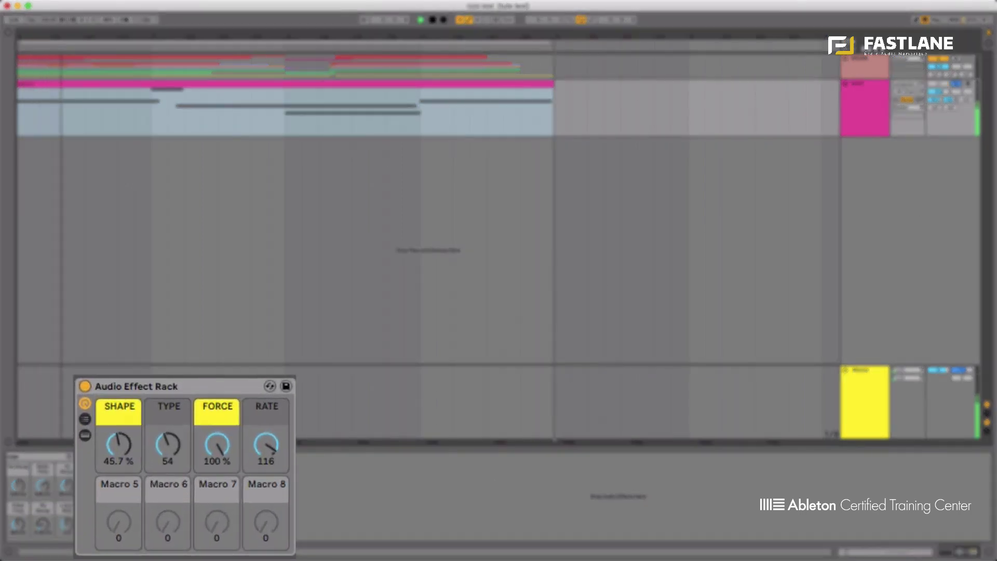
drag(273, 447, 274, 466)
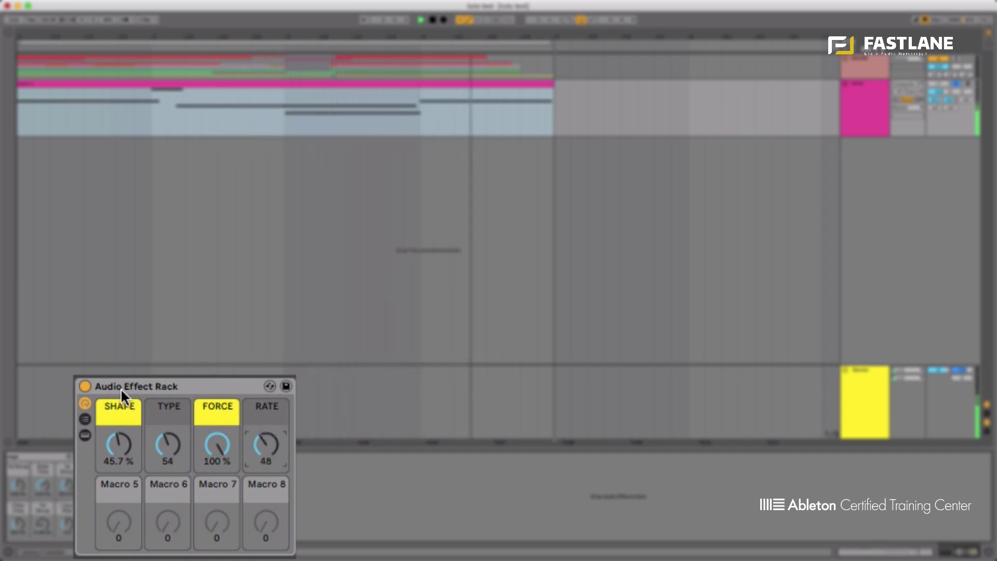
click(85, 385)
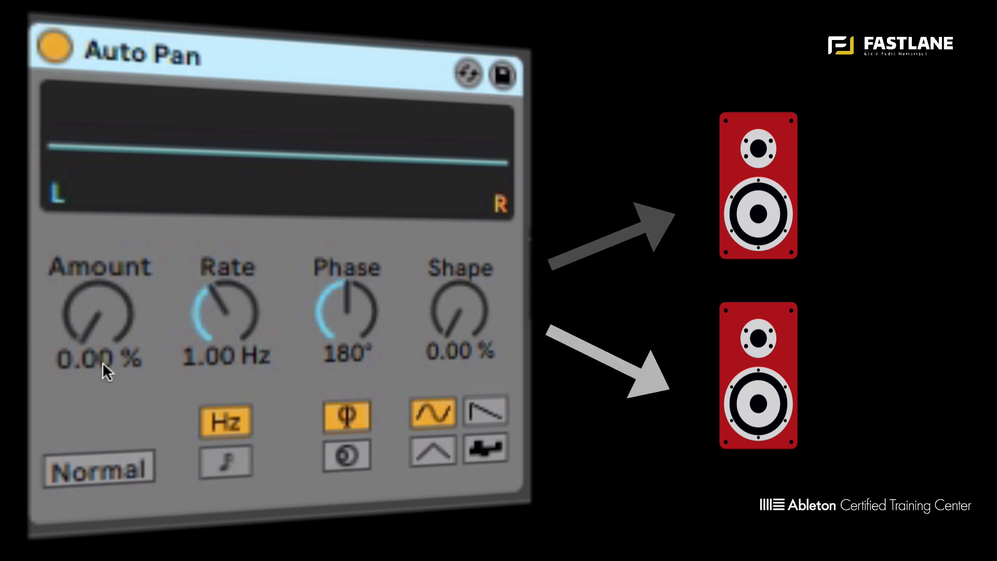
Step: Give Auto Pan 100% amount, a tempo-synced 1/2 rate and 360° phase
drag(102, 362, 102, 260)
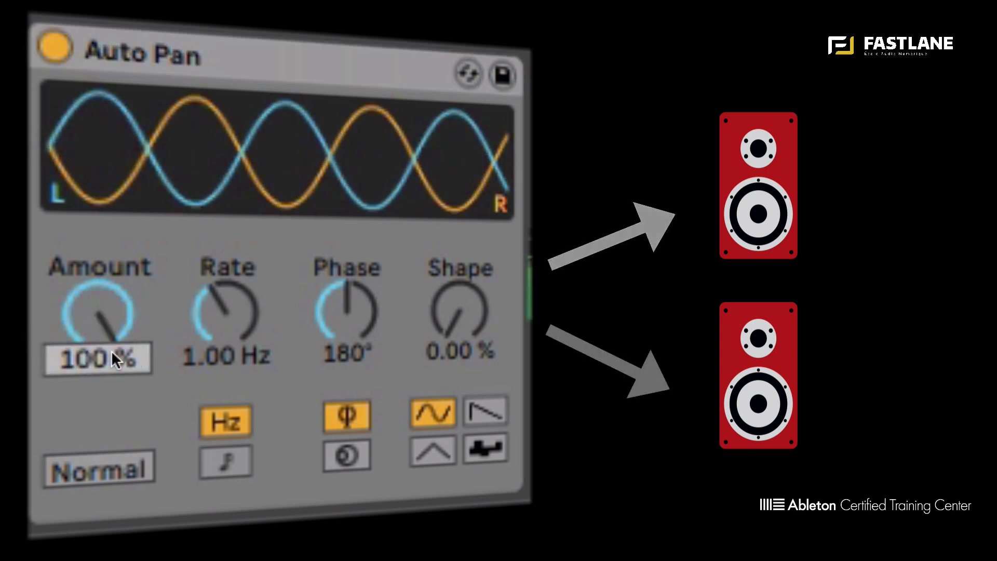
drag(210, 351, 209, 366)
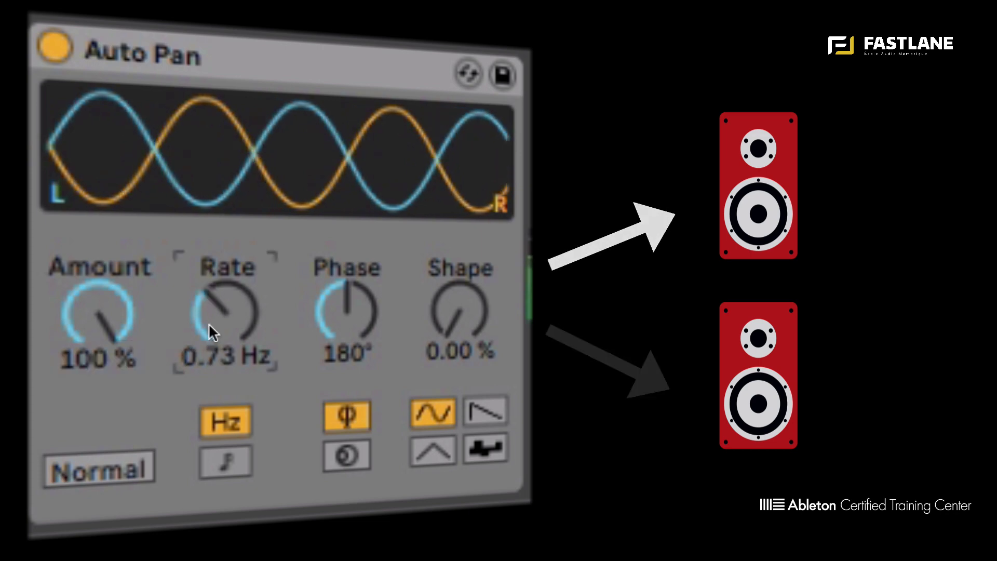
click(225, 460)
drag(225, 311, 225, 288)
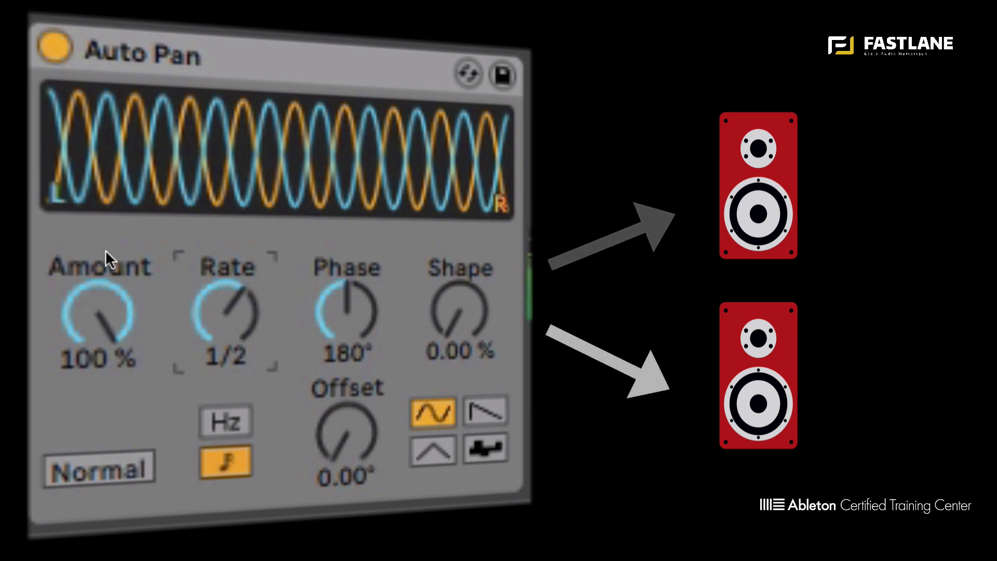
drag(330, 322, 335, 353)
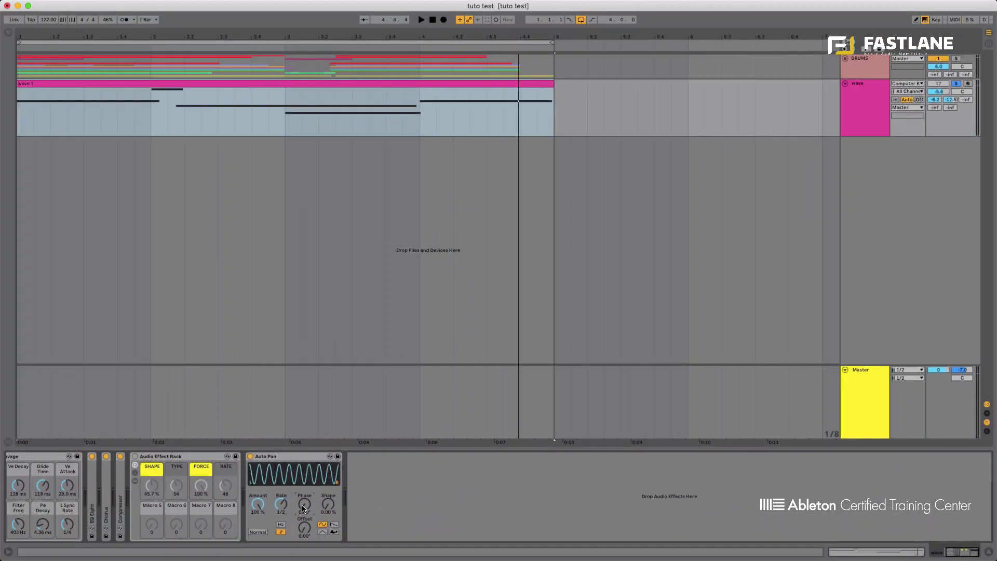
Step: Keep Auto Pan phase at 360° and move the synced rate from 1/2 through 3/8 to 1/3
drag(304, 507, 304, 508)
drag(281, 503, 281, 507)
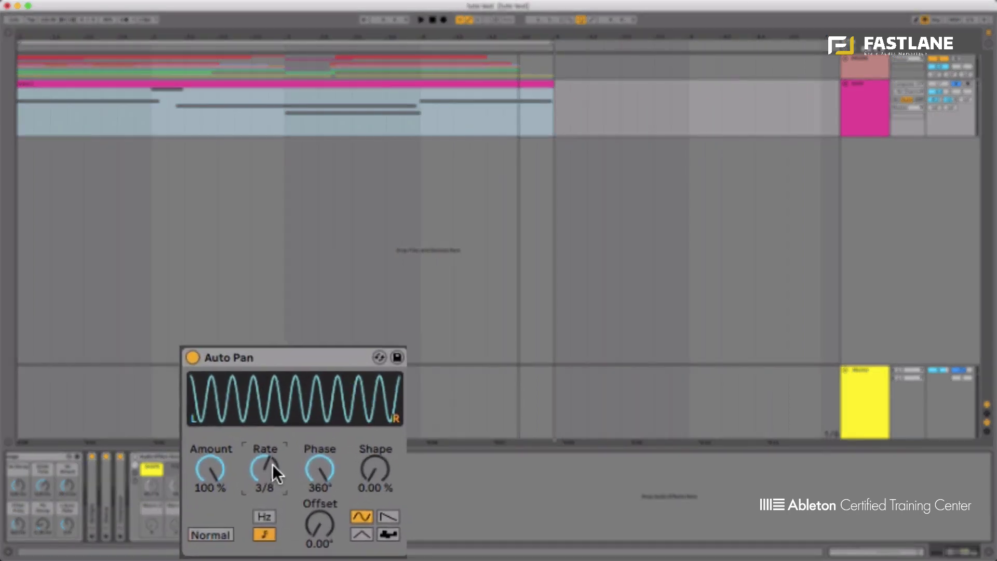
mouse_move(260, 455)
mouse_down()
mouse_move(260, 470)
mouse_move(260, 455)
mouse_up()
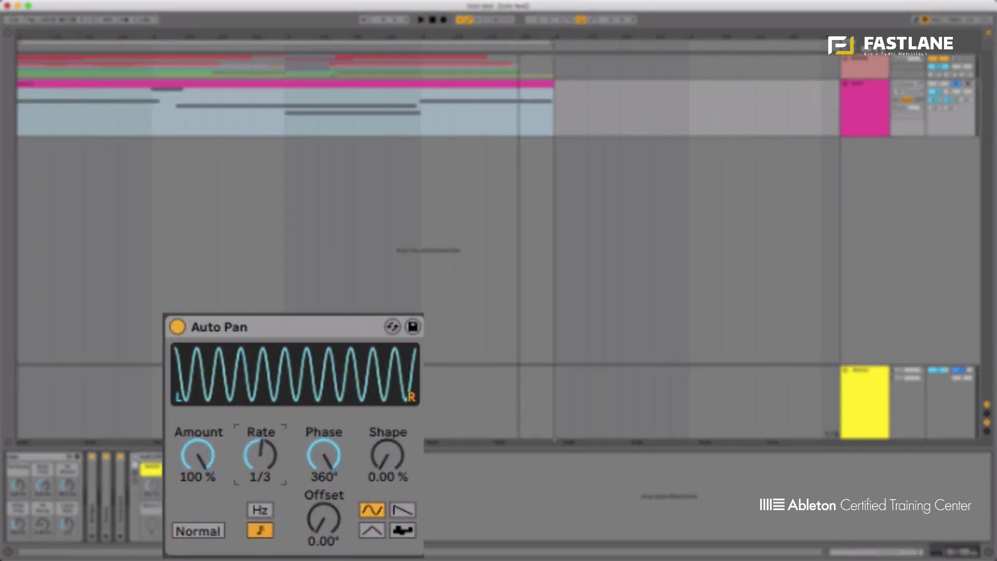
Step: Toggle Auto Pan between Normal and Invert to compare, finishing on Invert
click(195, 524)
click(195, 524)
click(189, 527)
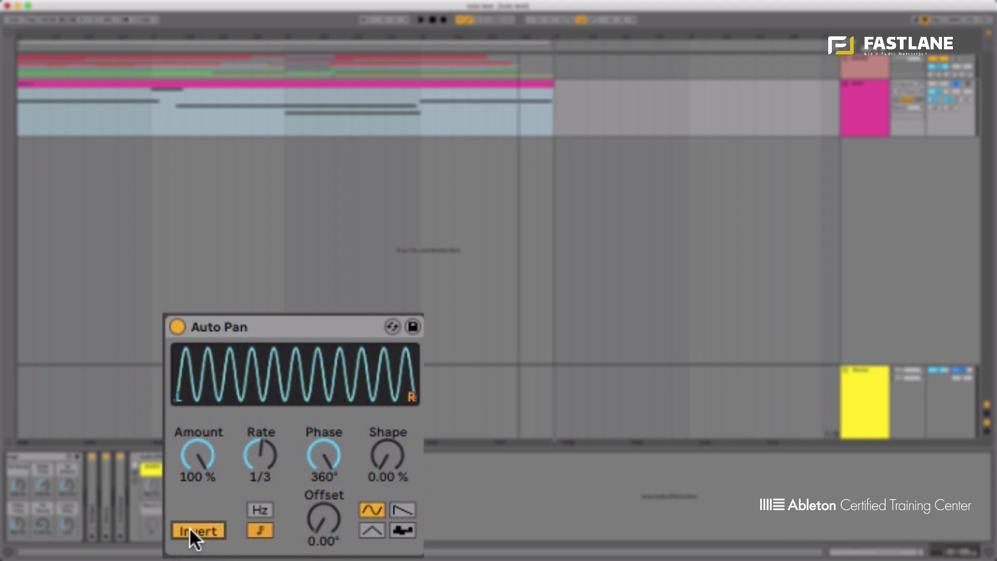
click(189, 527)
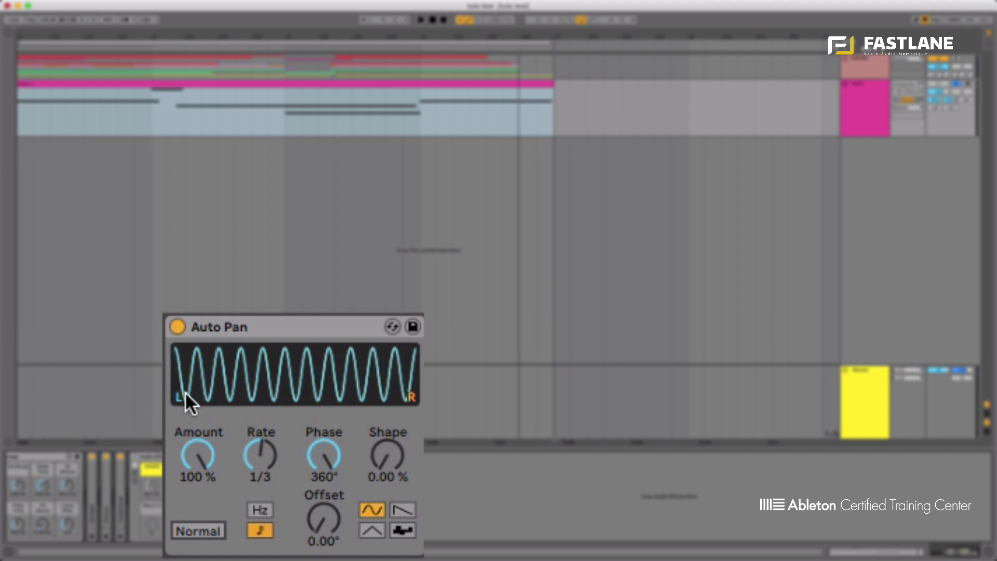
click(198, 532)
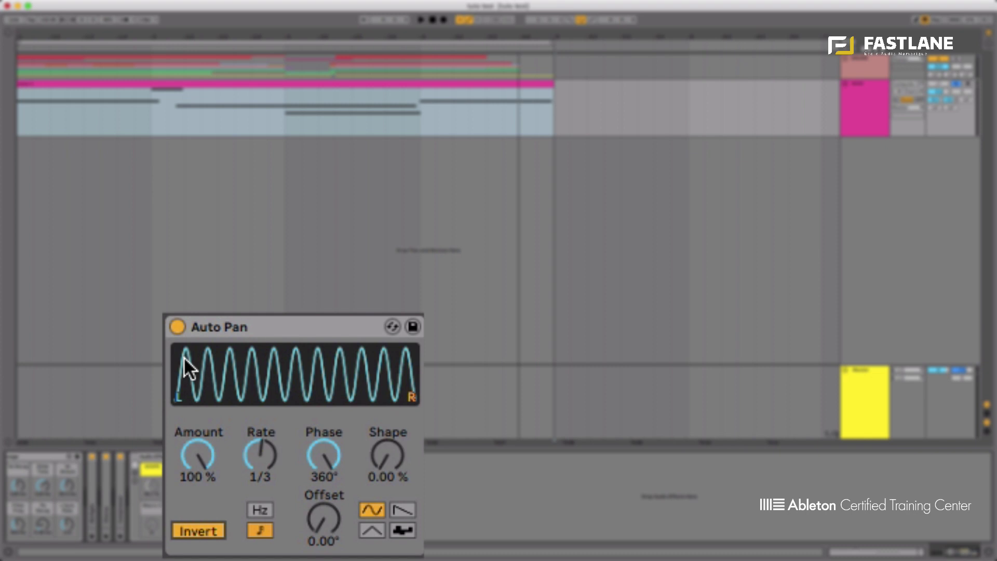
Step: Try Auto Pan rates 1/4 and 1/8, switching between Normal and Invert
drag(242, 439, 242, 452)
click(203, 527)
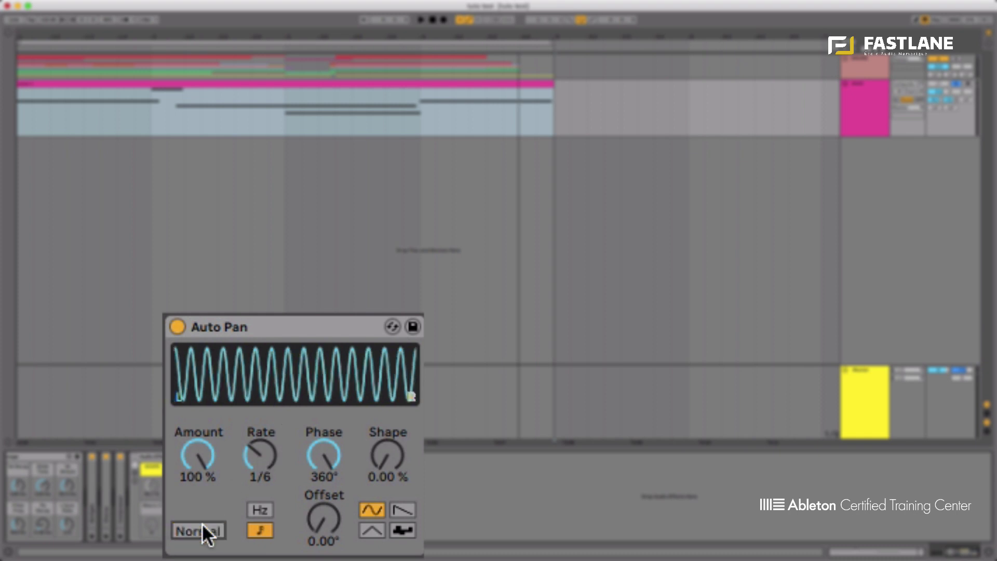
drag(258, 453, 258, 460)
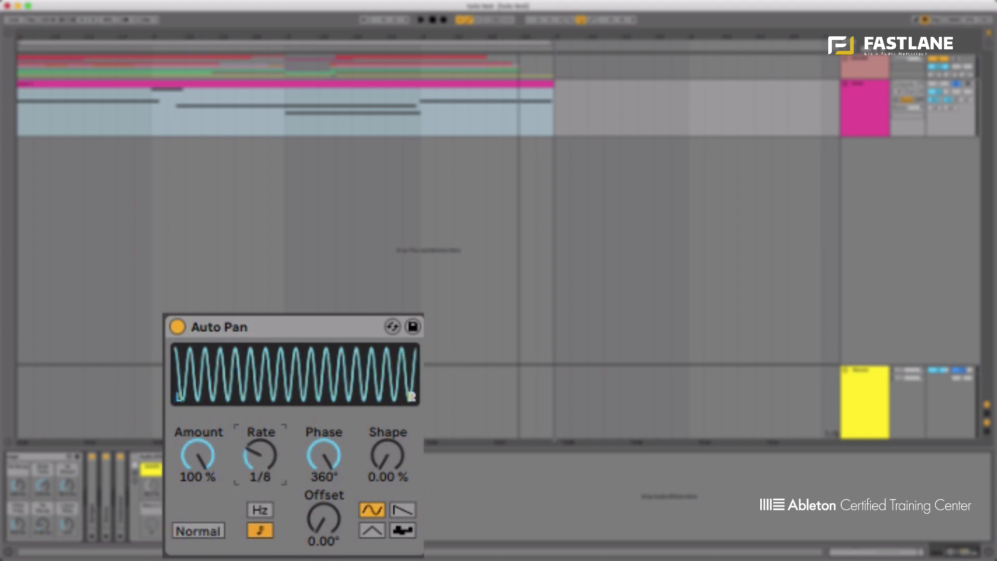
click(192, 531)
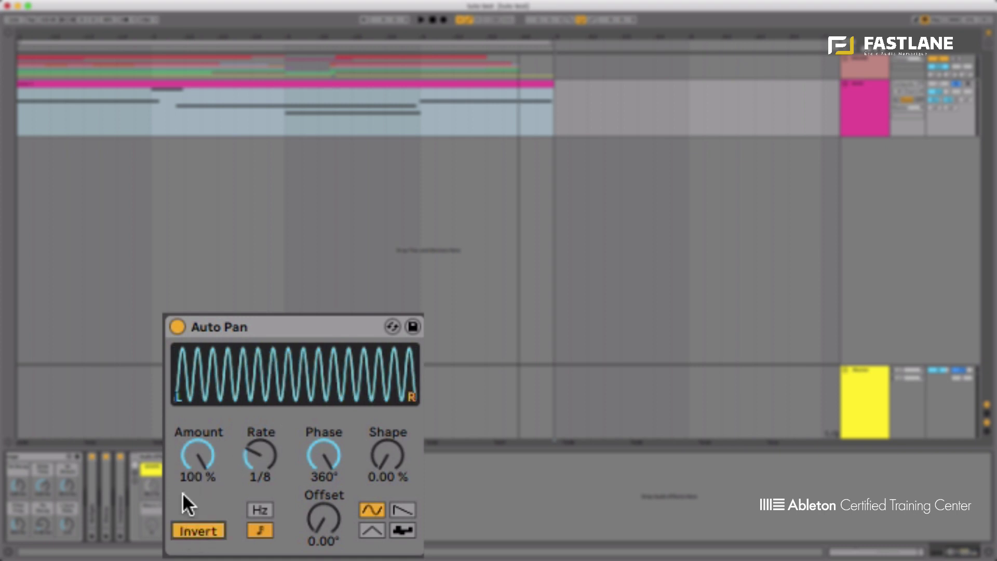
click(124, 21)
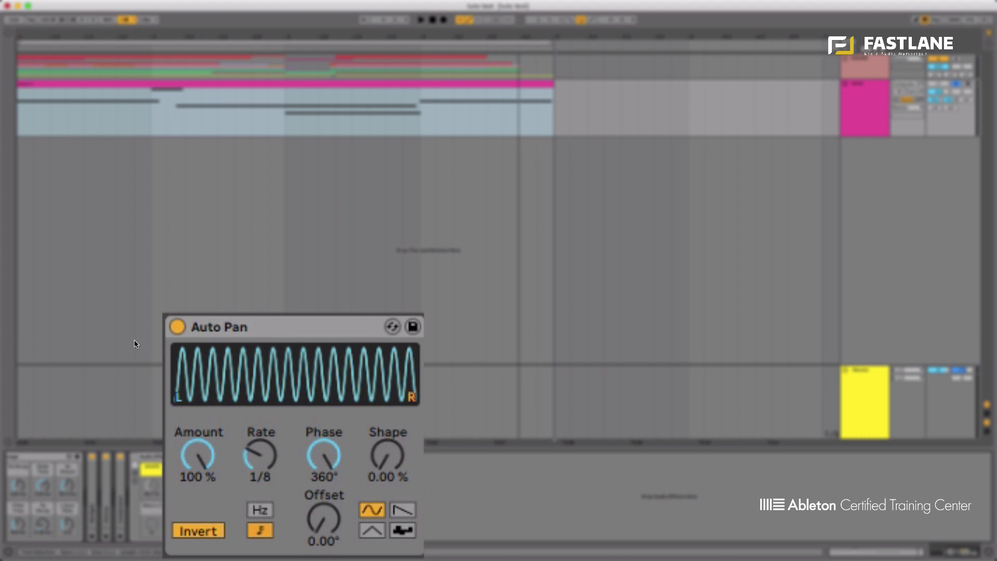
click(198, 530)
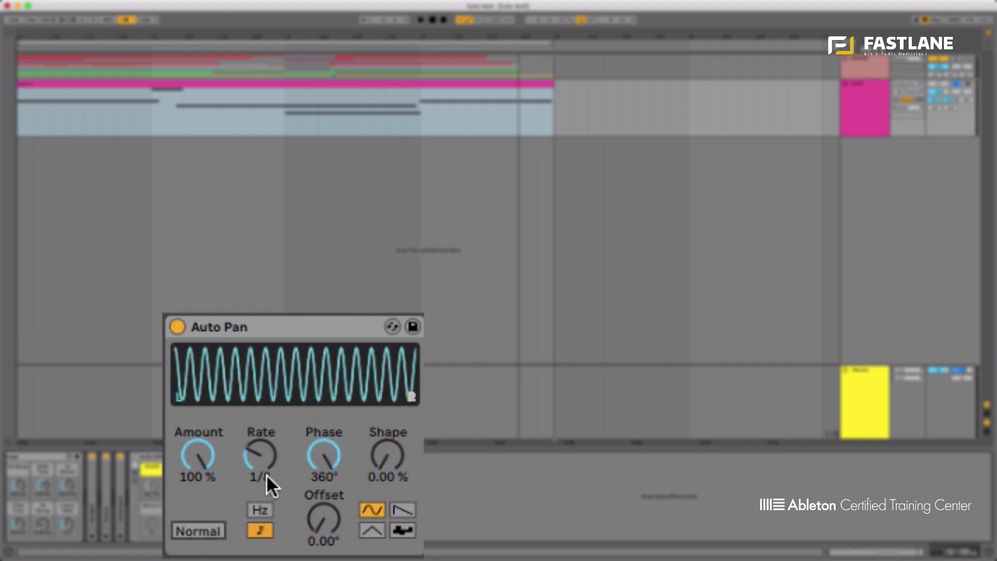
Step: Play the pad in Normal mode, then again inverted, to compare the tremolo
key(space)
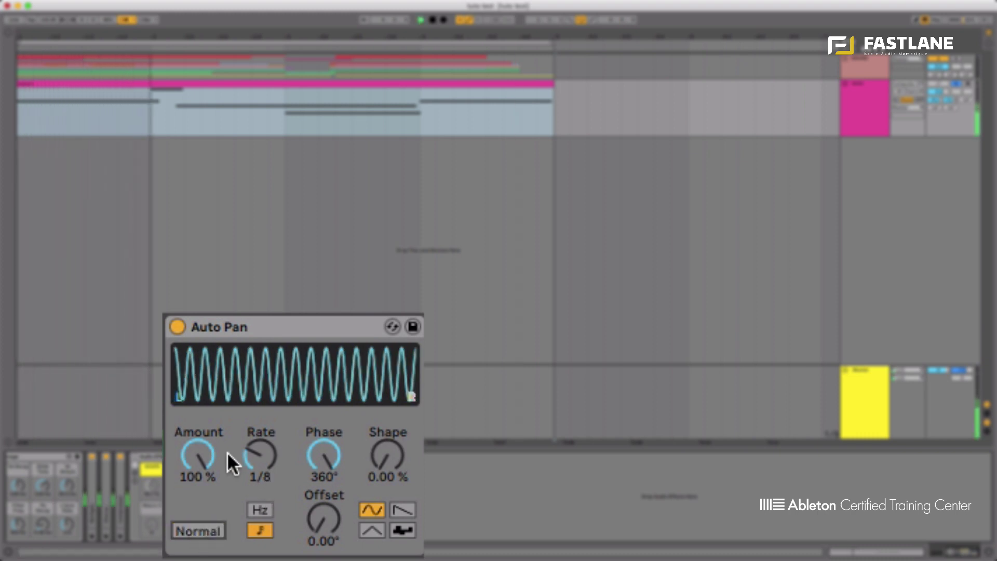
key(space)
click(197, 530)
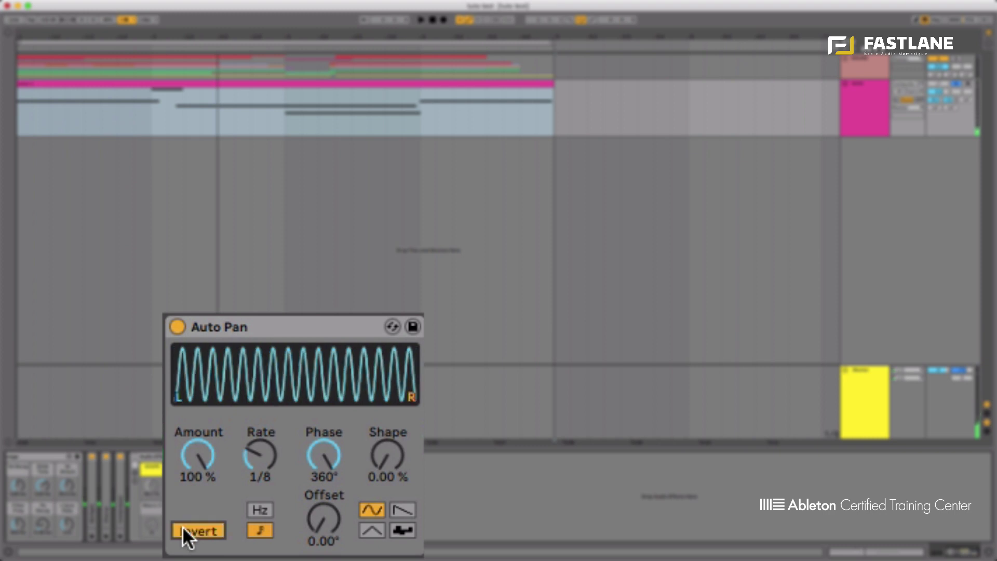
key(space)
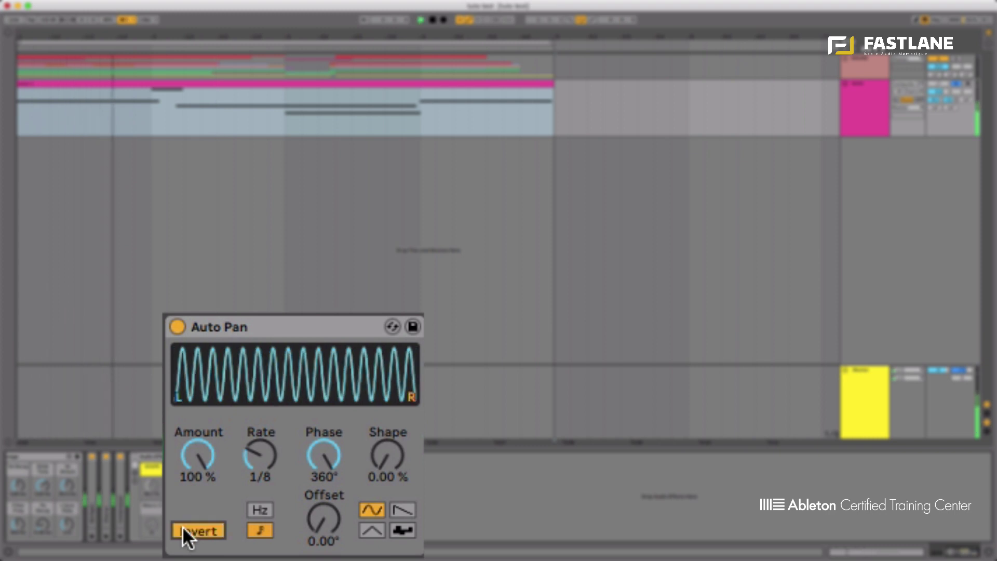
key(space)
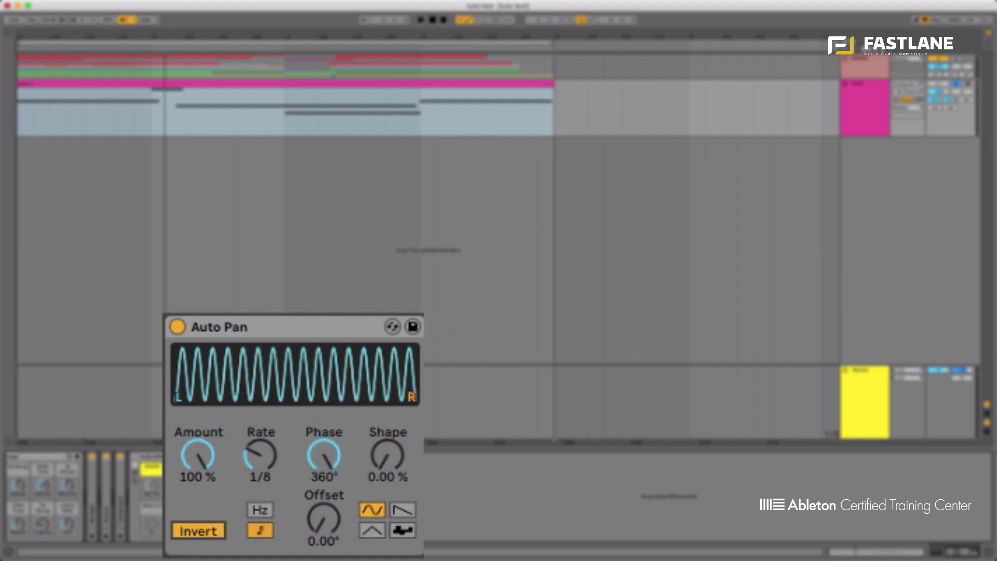
Step: Hear the tremolo at 1/48, then return to Normal and slow the rate back down
click(260, 455)
mouse_move(260, 455)
mouse_down()
mouse_move(260, 439)
mouse_move(260, 455)
mouse_up()
key(space)
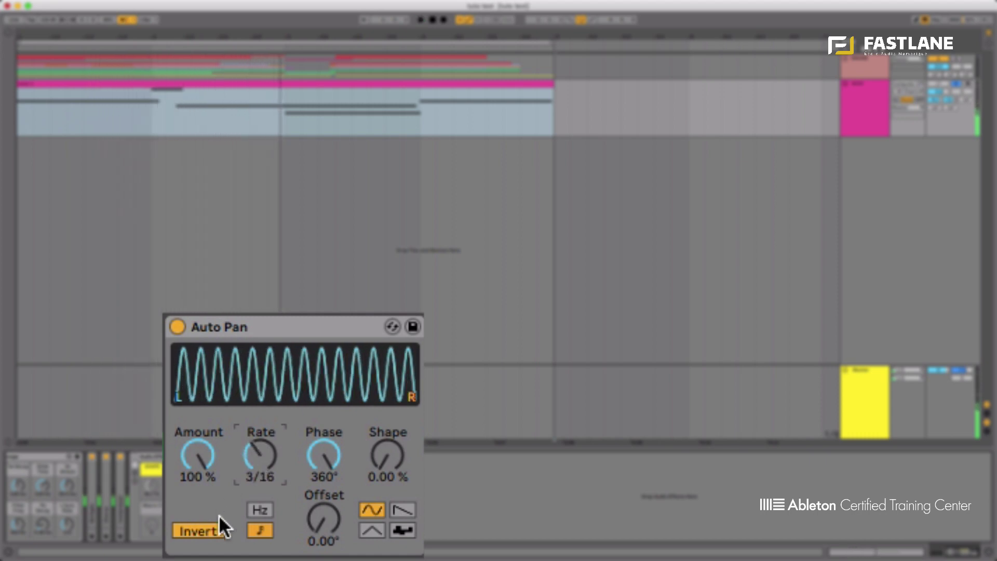
click(208, 529)
drag(258, 469, 257, 490)
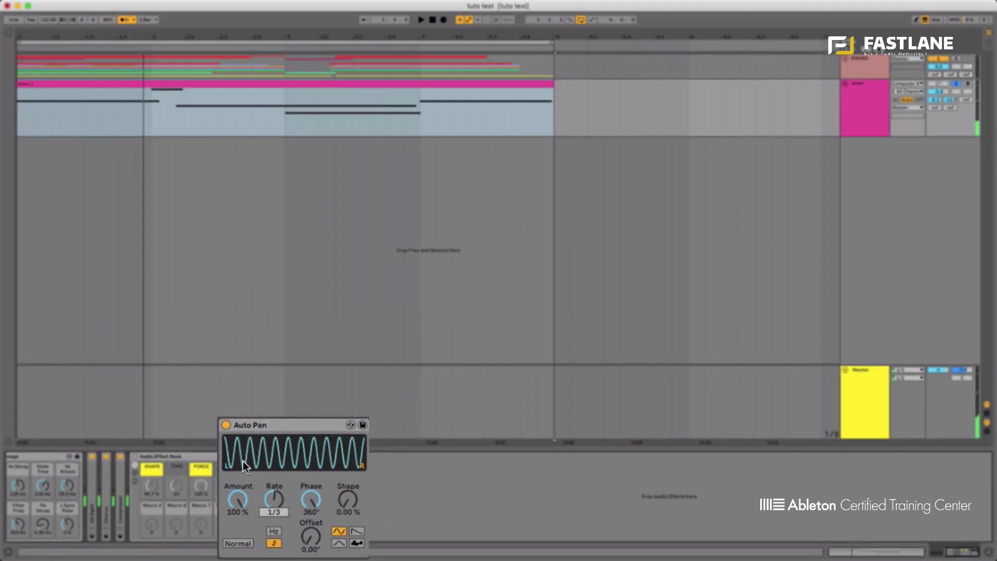
Step: Delete the test Auto Pan, turn the effect rack back on and show its chains
click(207, 335)
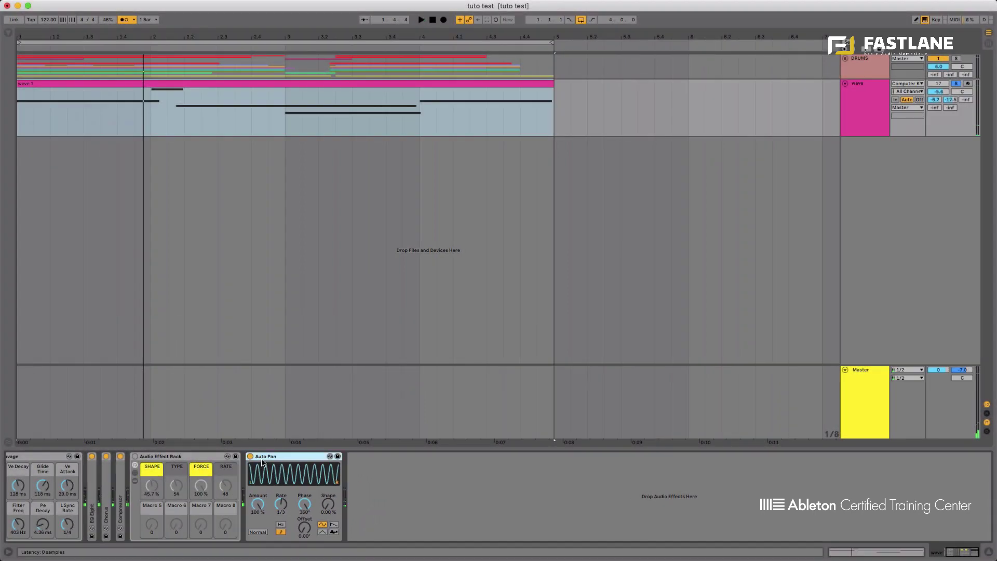
key(Delete)
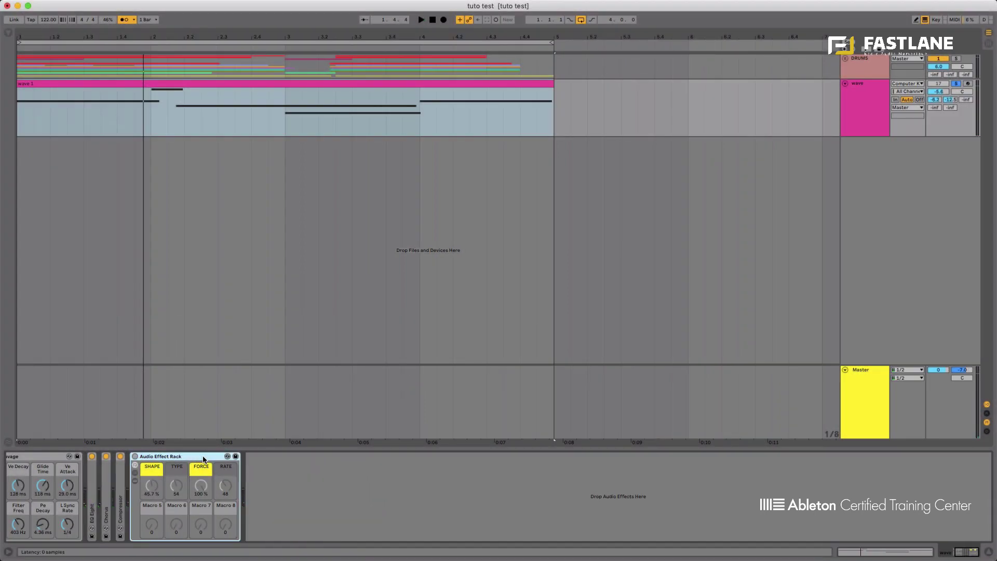
click(134, 457)
click(134, 474)
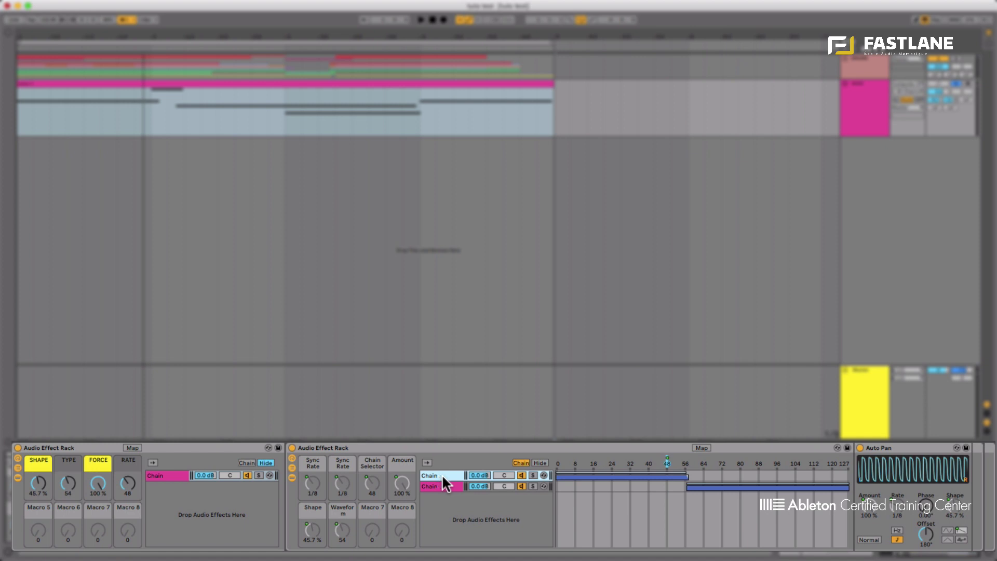
Step: Inspect each chain's Auto Pan, including the inverted one, and raise the RATE macro to 59
click(876, 447)
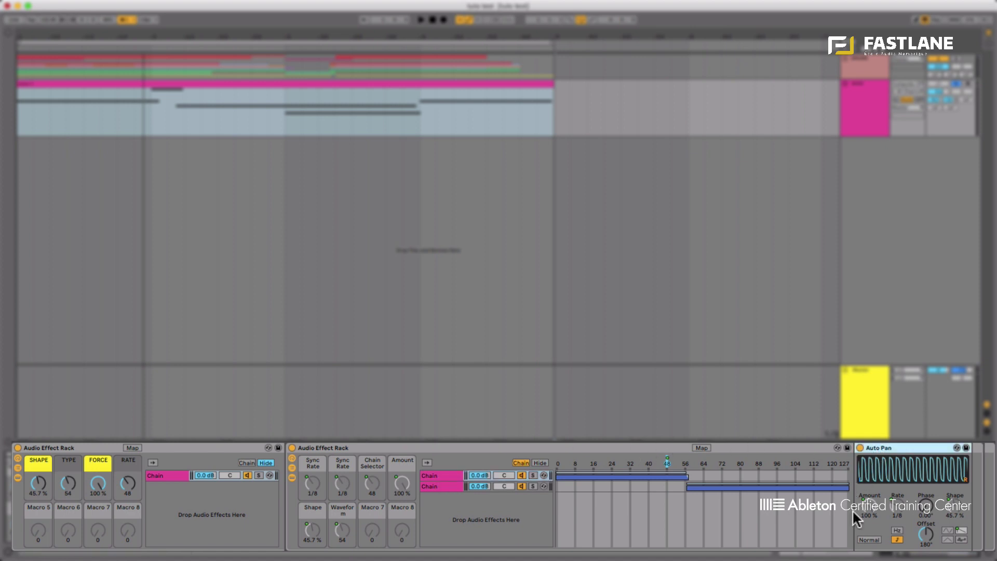
click(440, 486)
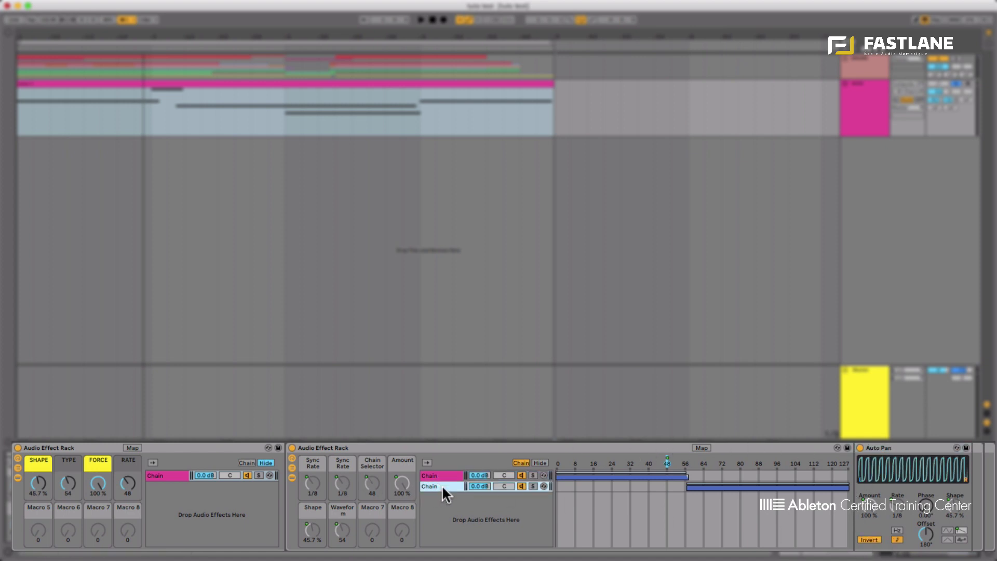
click(868, 539)
drag(128, 483, 128, 475)
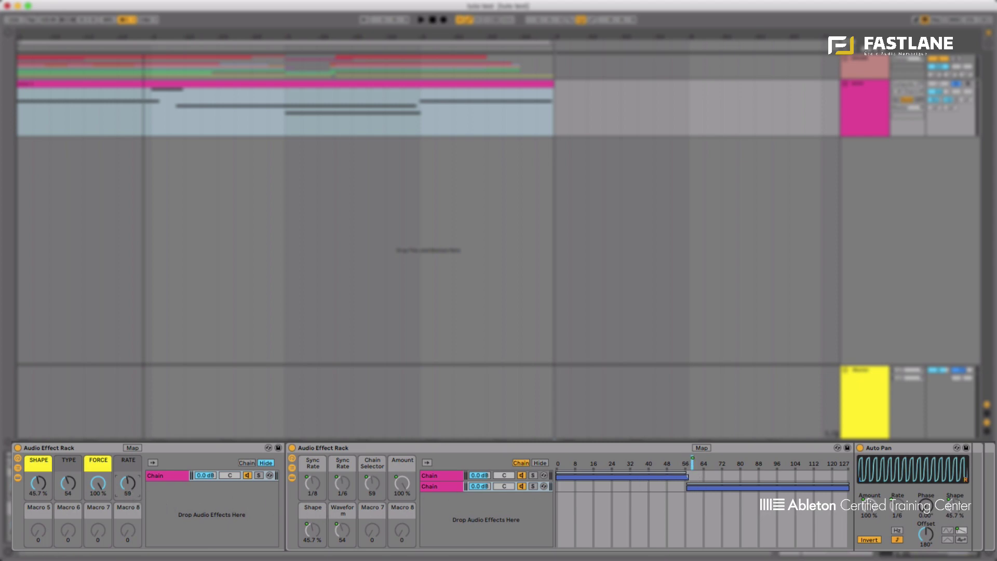
Step: Sweep the RATE macro across the chain zones during playback, then collapse the rack to its macros
key(space)
mouse_move(128, 493)
mouse_down()
mouse_move(128, 485)
mouse_move(129, 507)
mouse_move(128, 477)
mouse_move(129, 495)
mouse_up()
drag(223, 511, 223, 488)
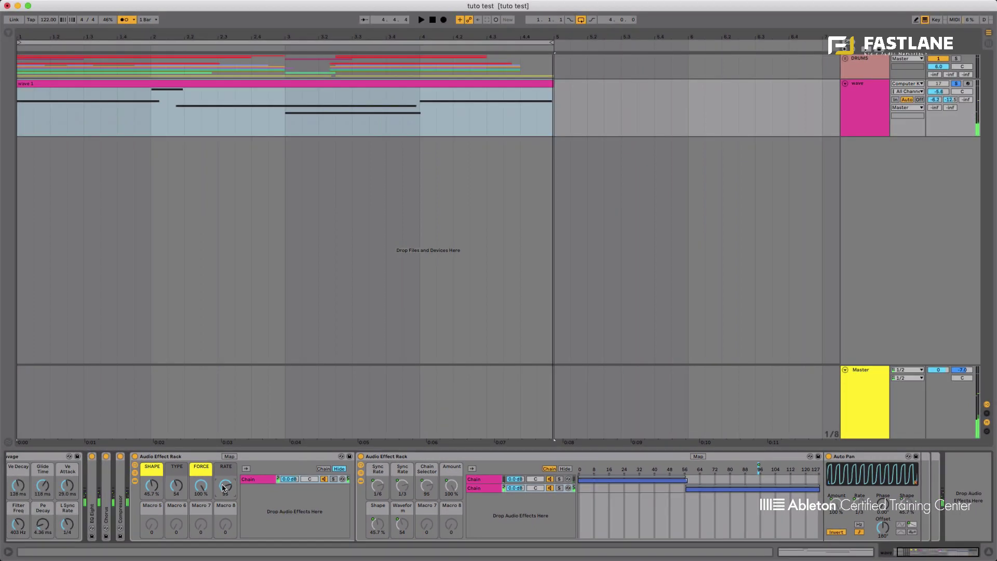
click(136, 481)
click(135, 473)
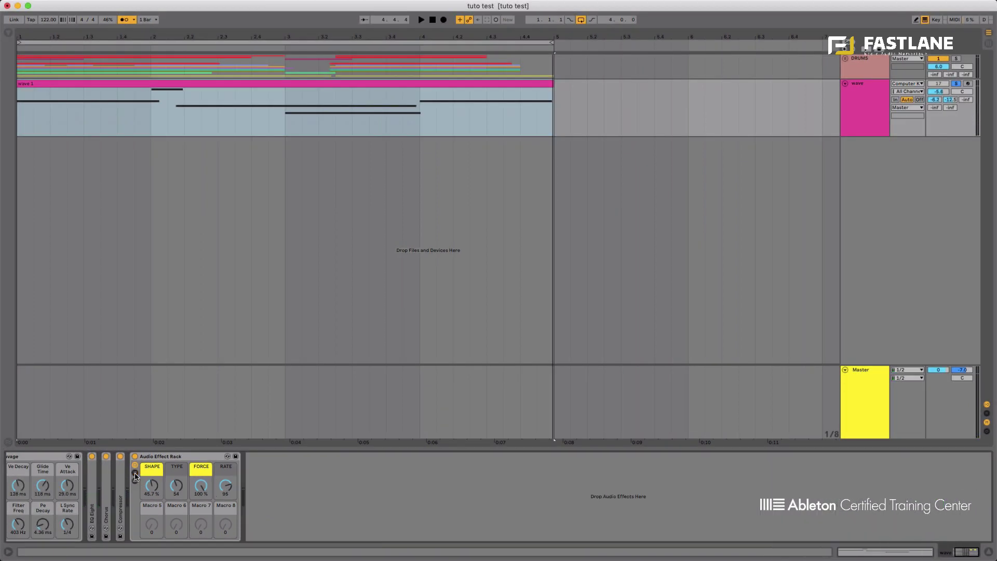